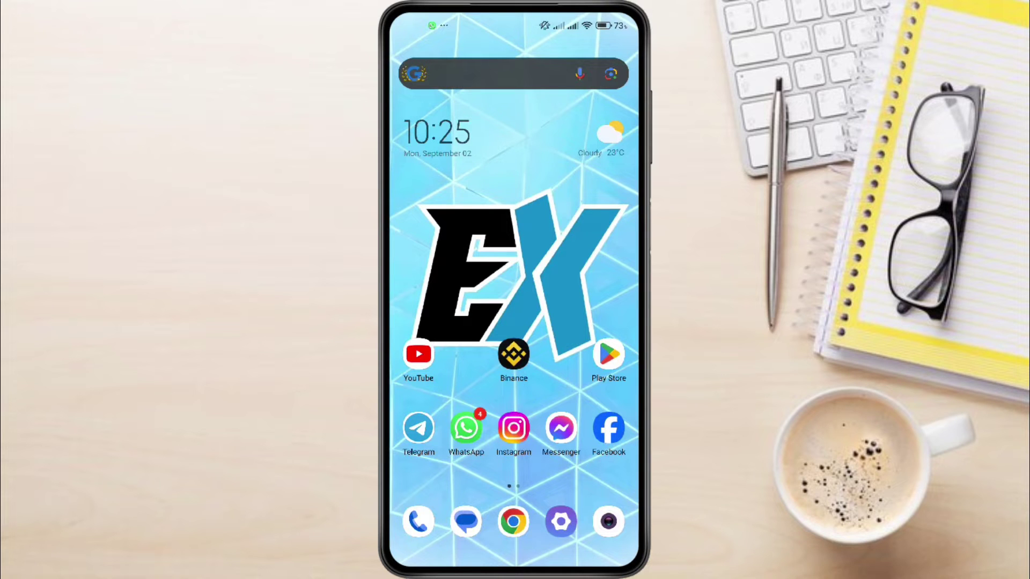
Launch the Binance app and wait for the markets home with new listings to load
{"action": "left_click", "coordinate": [514, 354]}
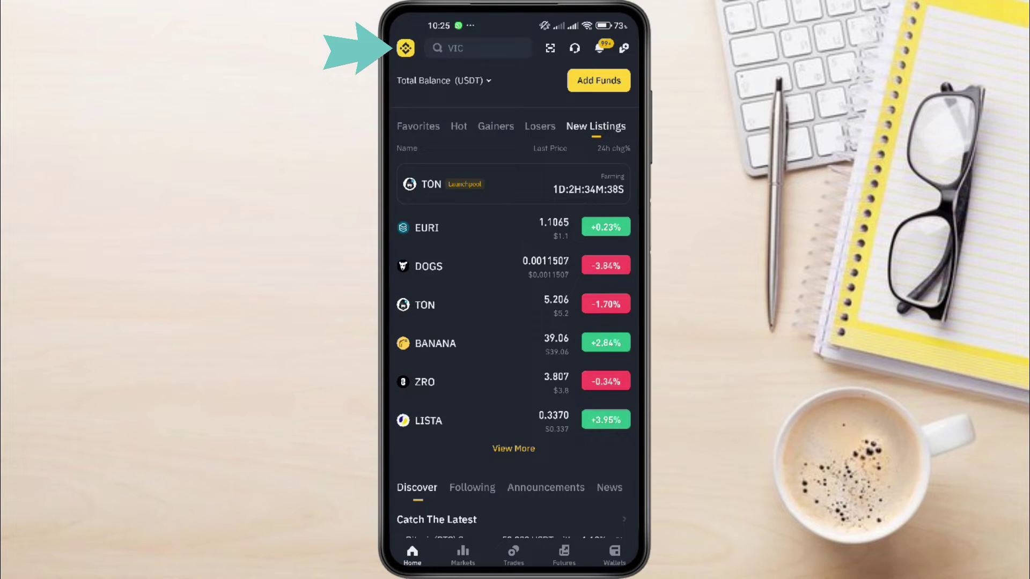
Tap the Binance logo to bring up the account profile drawer
{"action": "left_click", "coordinate": [404, 49]}
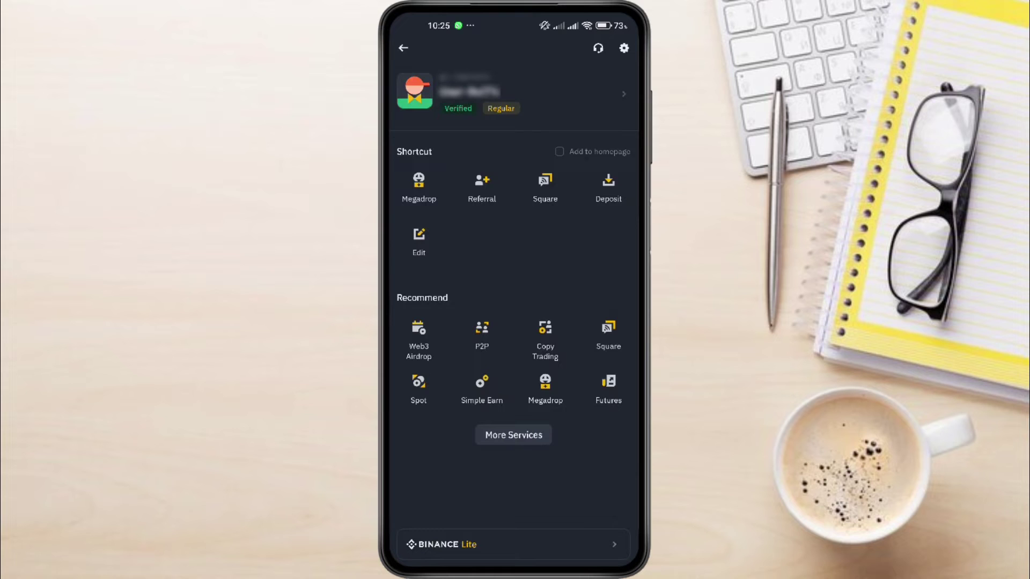